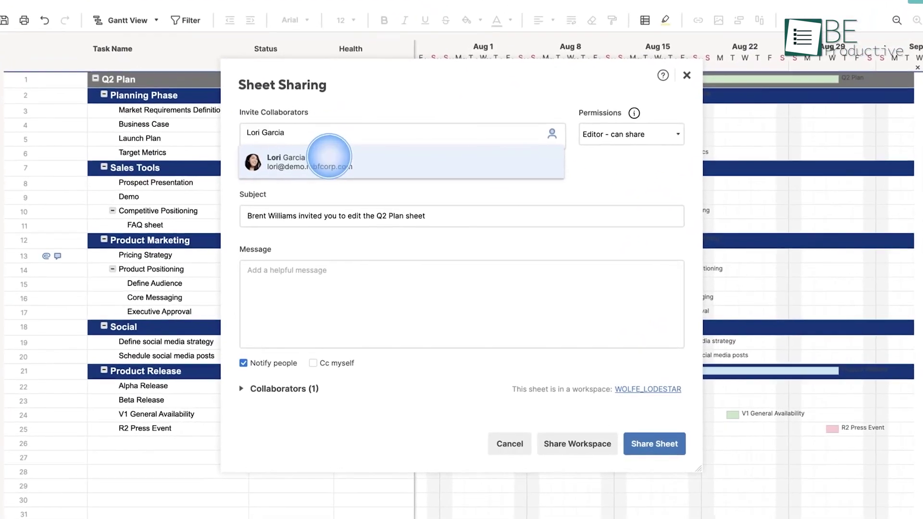
Share the Q2 Plan sheet with the suggested collaborator and fetch the UPS US shipping rate.
left_click(330, 159)
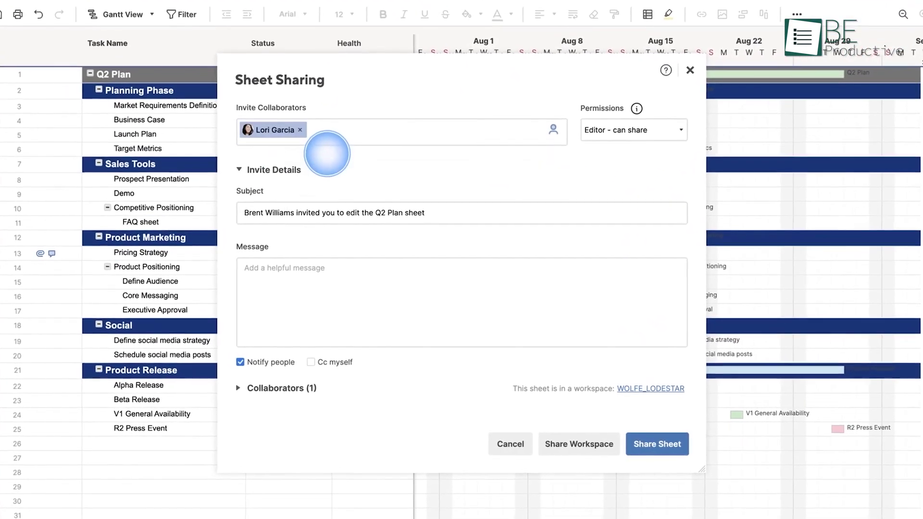
left_click(654, 443)
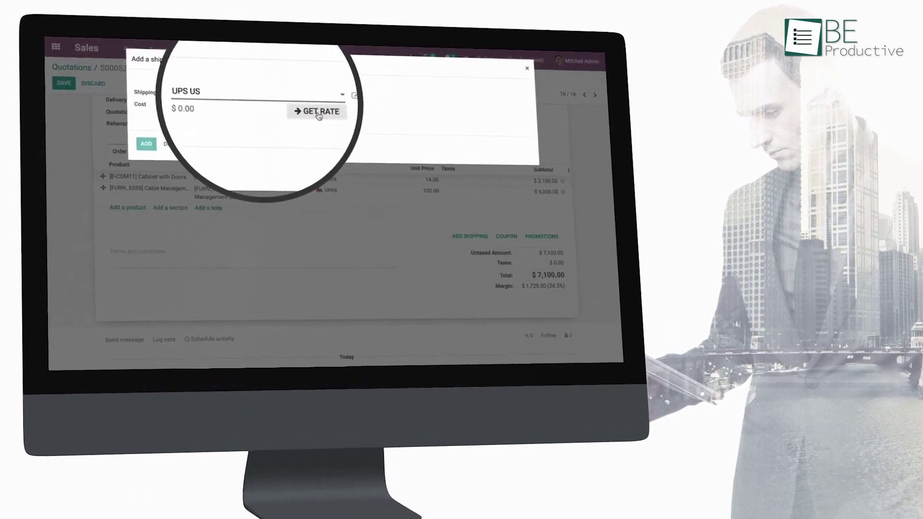
left_click(318, 113)
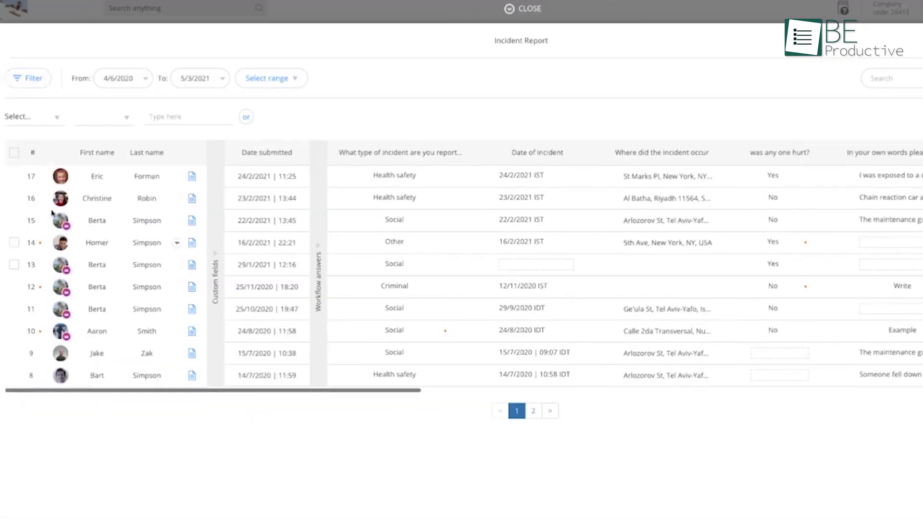
Filter the incident report by first name, create the Onboarding course, and assign a direct manager.
left_click(41, 118)
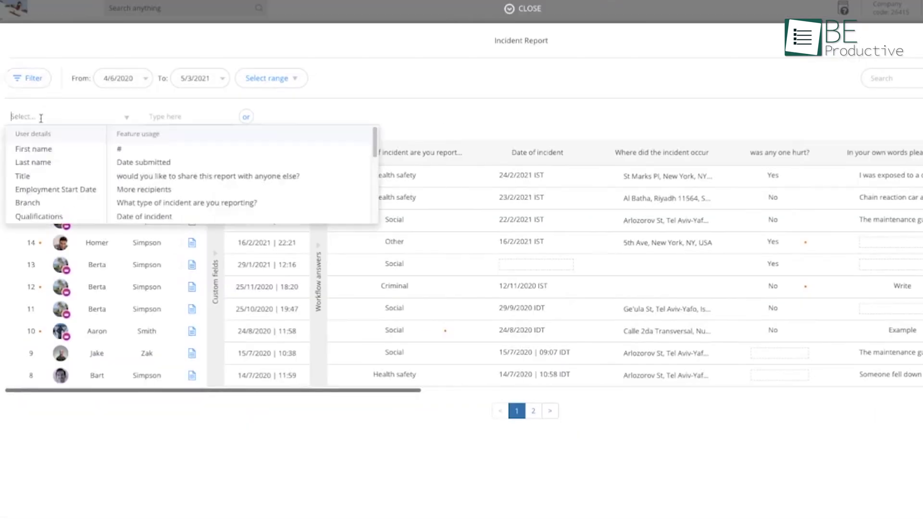
left_click(34, 149)
type("erta")
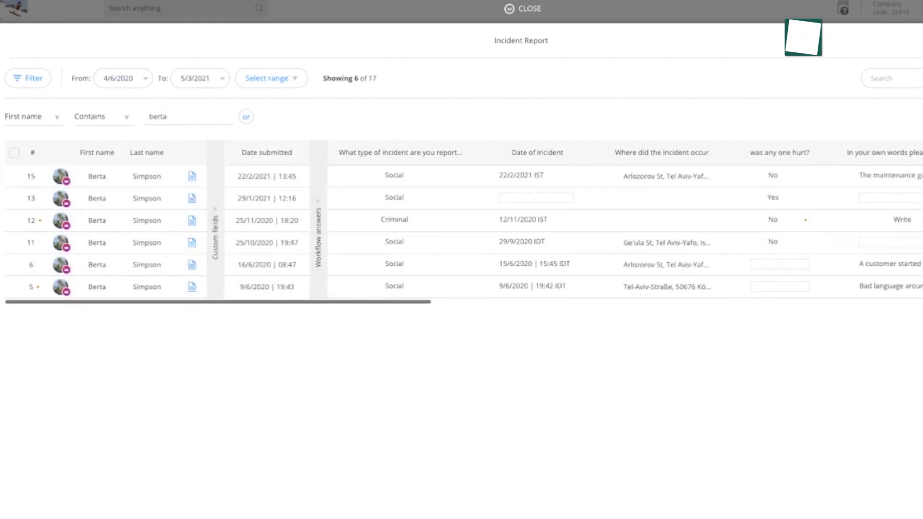
scroll(226, 215, "right", 3)
scroll(225, 215, "right", 3)
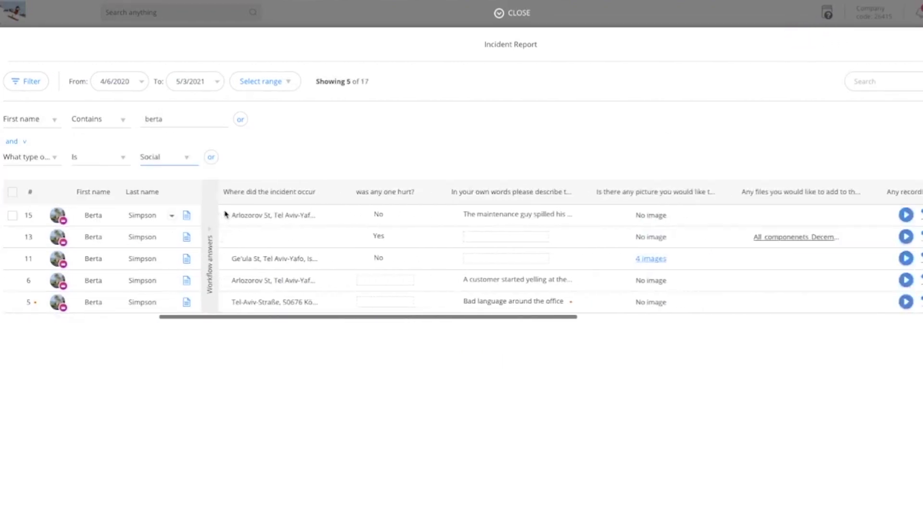
scroll(226, 214, "right", 3)
scroll(225, 214, "right", 3)
scroll(225, 214, "right", 3)
scroll(225, 214, "right", 3)
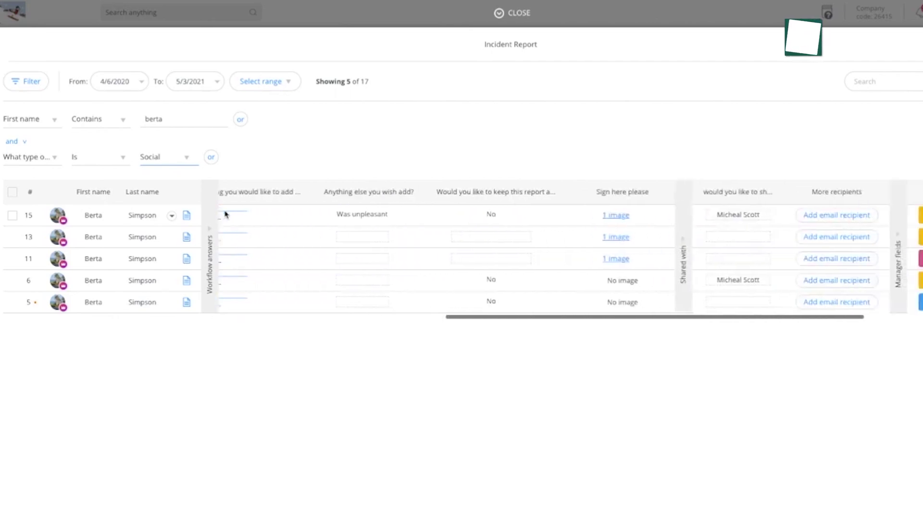
scroll(225, 214, "right", 3)
scroll(225, 214, "right", 3)
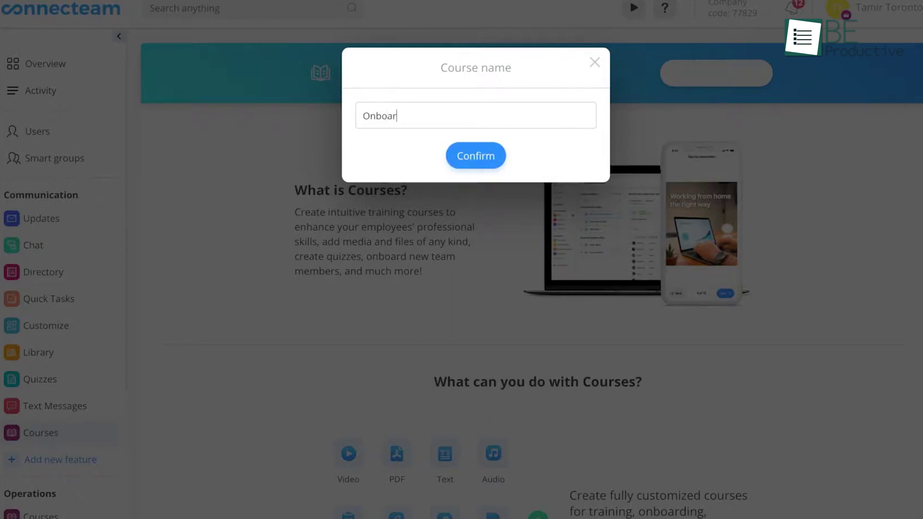
left_click(488, 156)
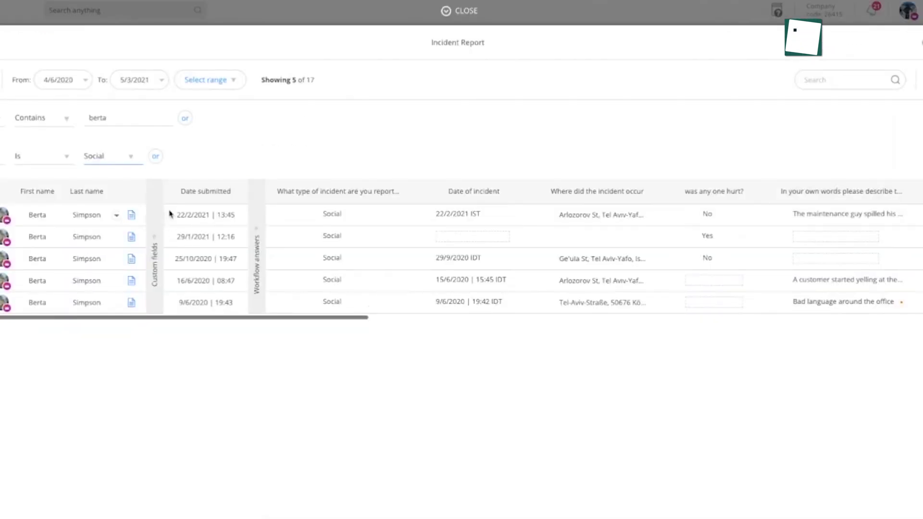
scroll(170, 214, "right", 10)
scroll(170, 214, "right", 10)
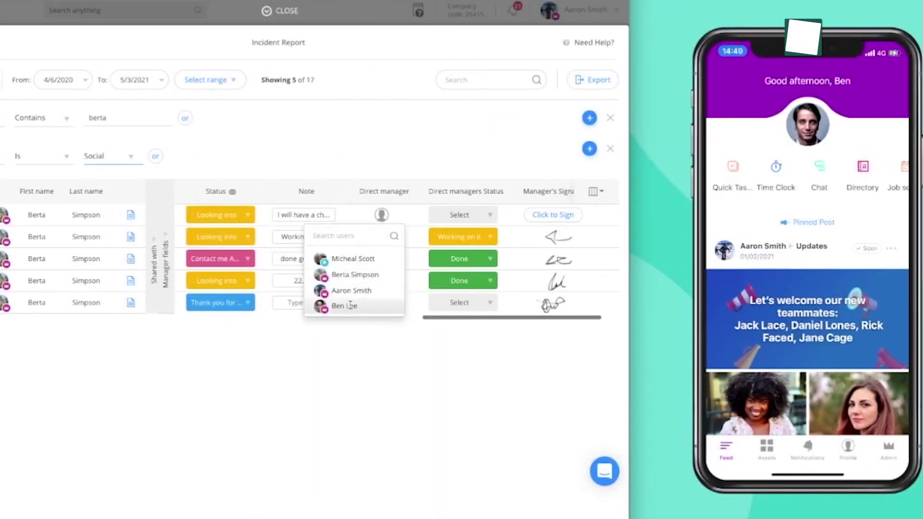
left_click(349, 306)
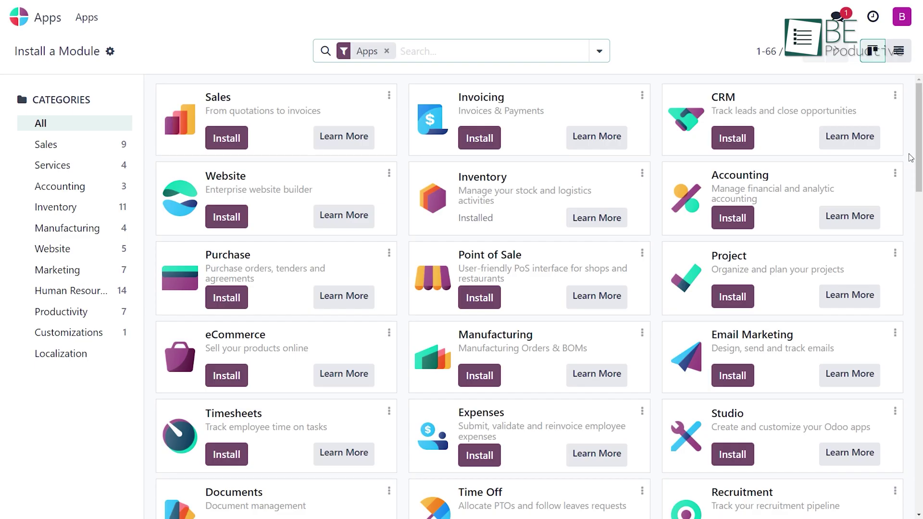
scroll(911, 157, "down", 1)
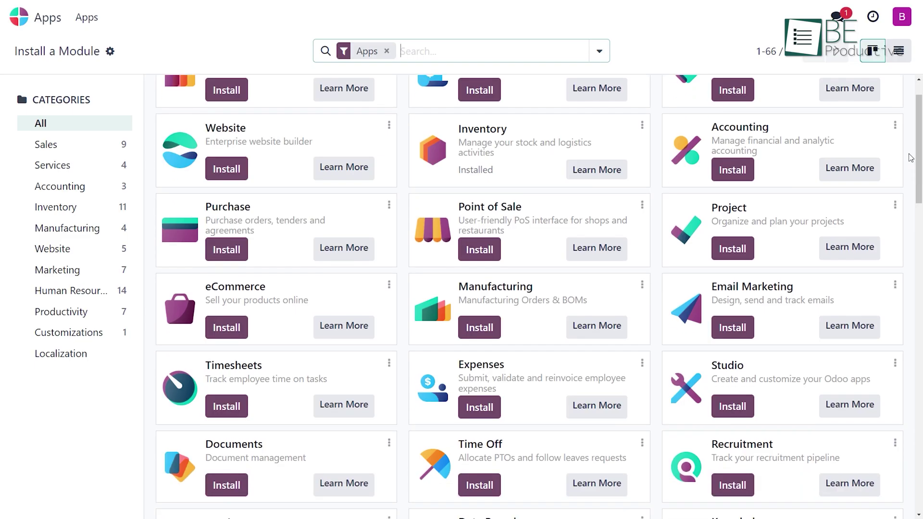
scroll(911, 157, "down", 1)
scroll(911, 158, "down", 1)
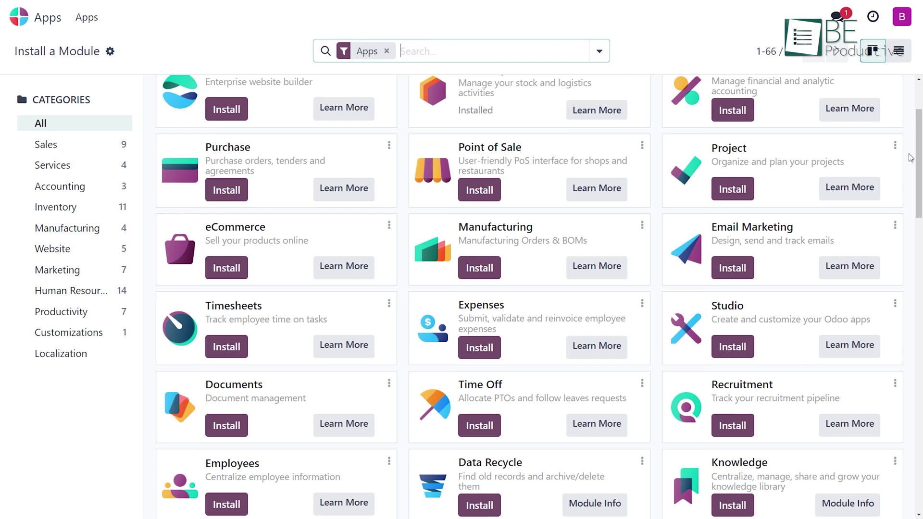
scroll(911, 157, "down", 2)
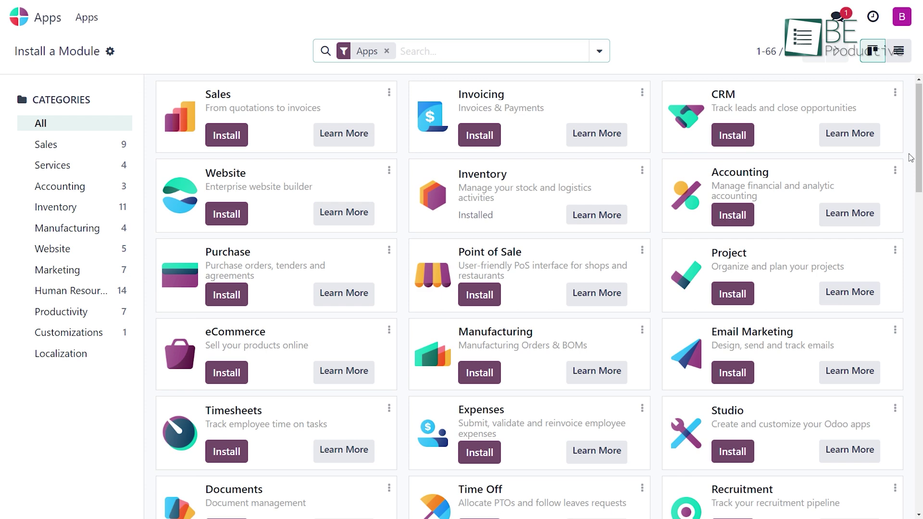
scroll(911, 157, "down", 2)
scroll(910, 158, "down", 1)
scroll(911, 157, "down", 2)
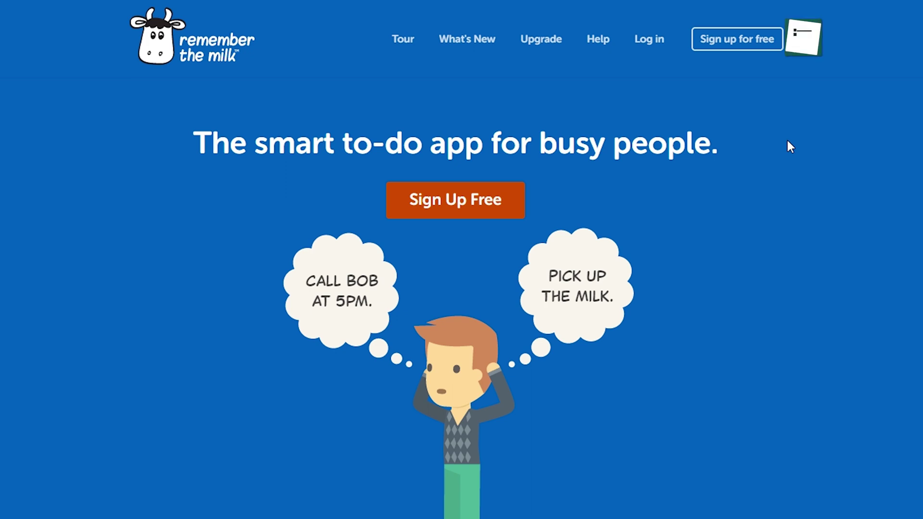
Sign up with a Google account and make Birthday Shopping due tomorrow.
left_click(736, 45)
left_click(426, 262)
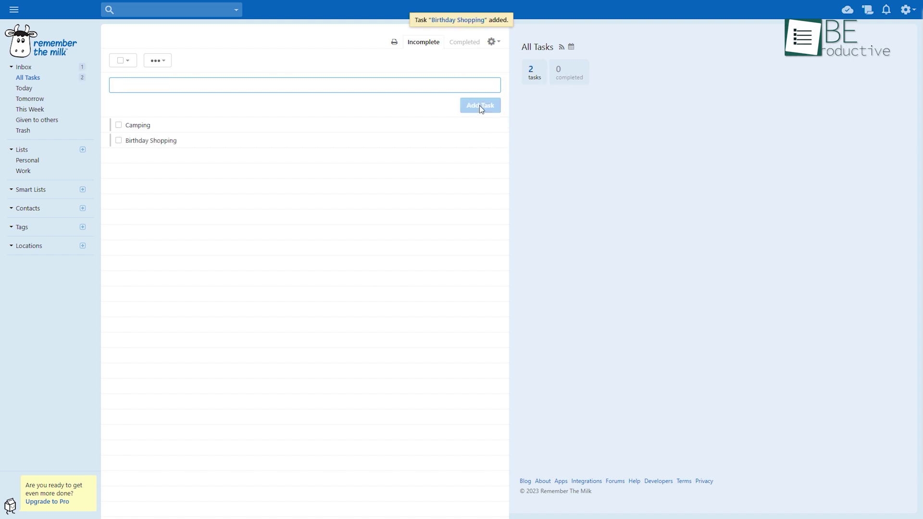
left_click(433, 140)
left_click(588, 64)
left_click(590, 89)
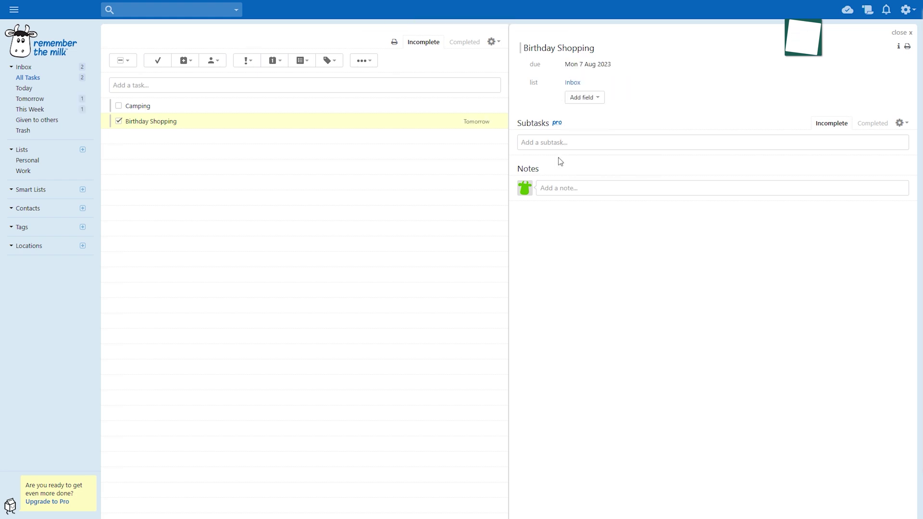
Add a 'buy cake' note to Birthday Shopping and move it into the Personal list.
left_click(583, 188)
type("buy cake")
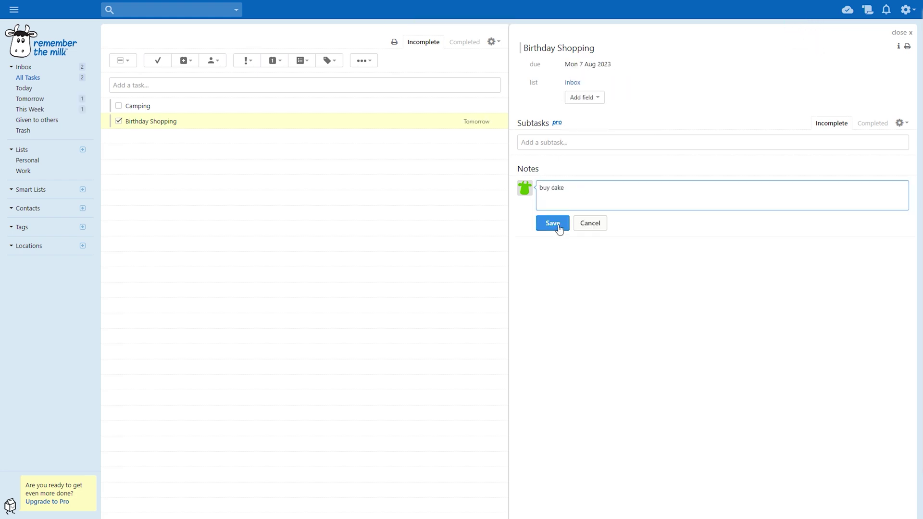
left_click(120, 121)
left_click(420, 106)
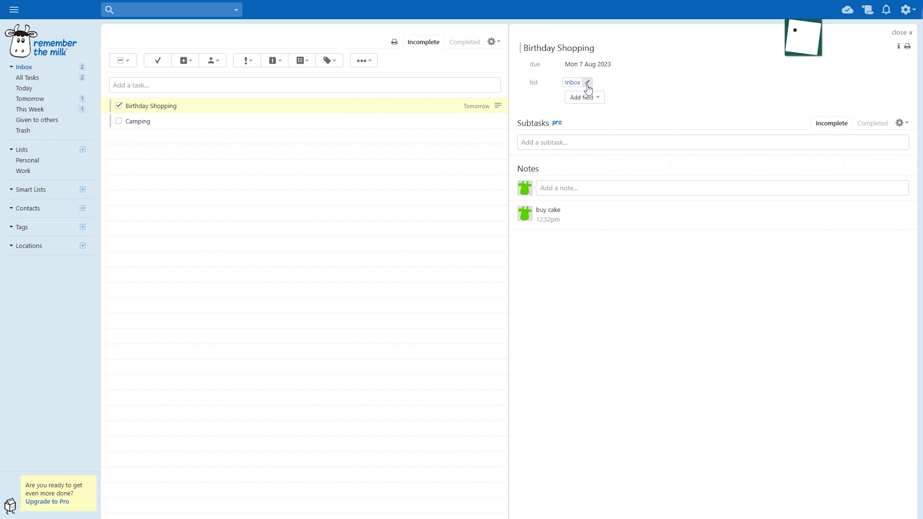
left_click(581, 109)
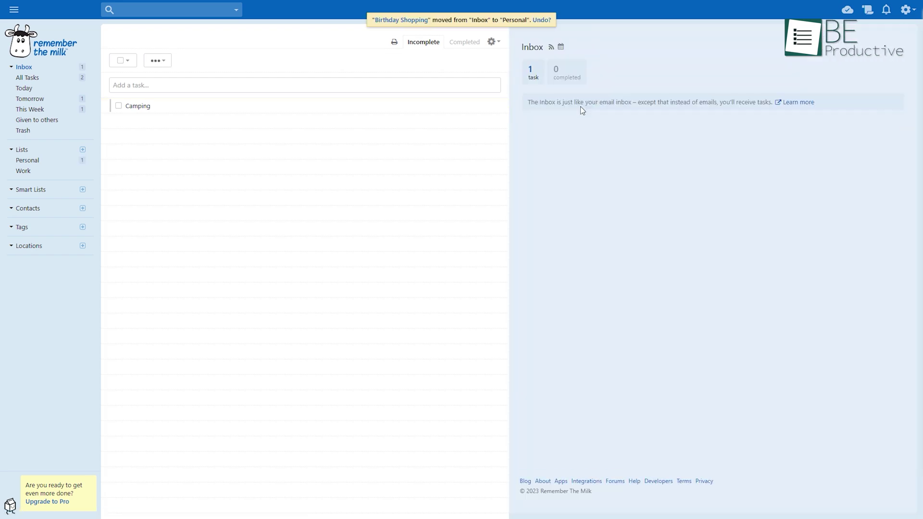
Give the Camping task to a new contact.
left_click(120, 108)
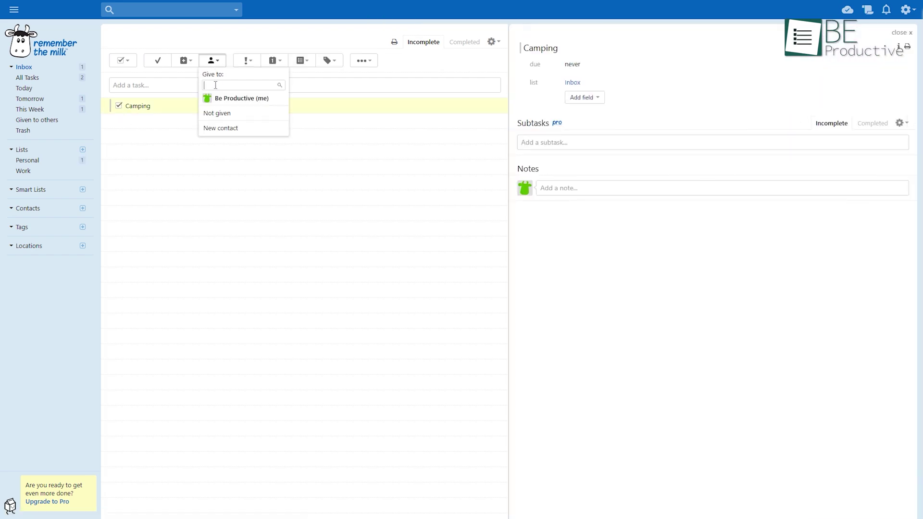
left_click(218, 99)
left_click(439, 285)
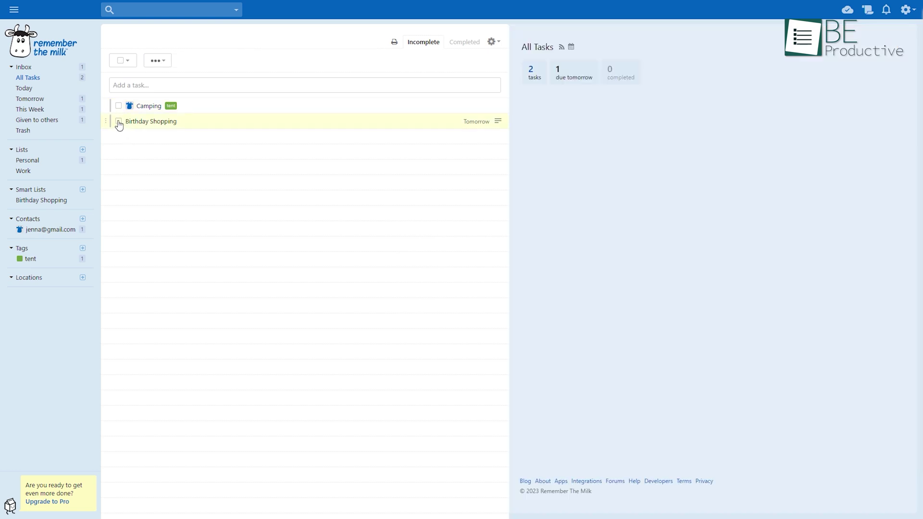
Make Birthday Shopping due tomorrow and show the tasks due this week.
left_click(119, 122)
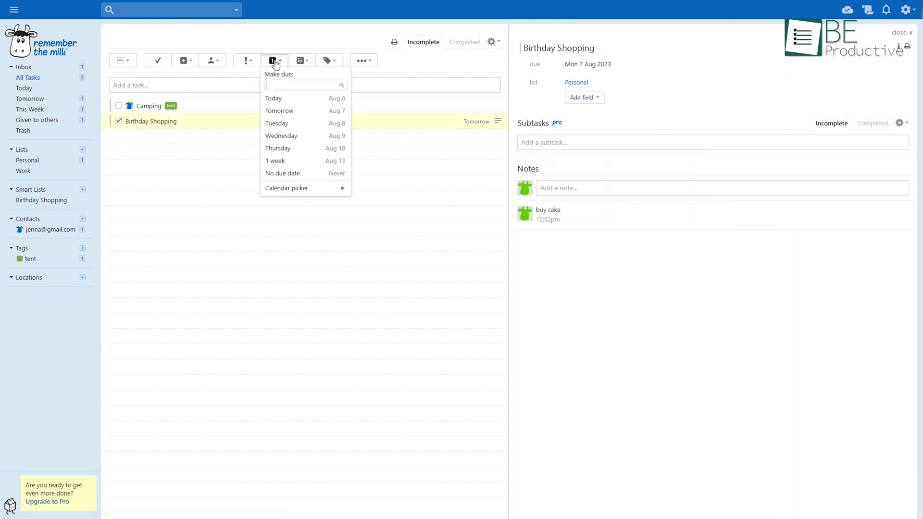
left_click(281, 112)
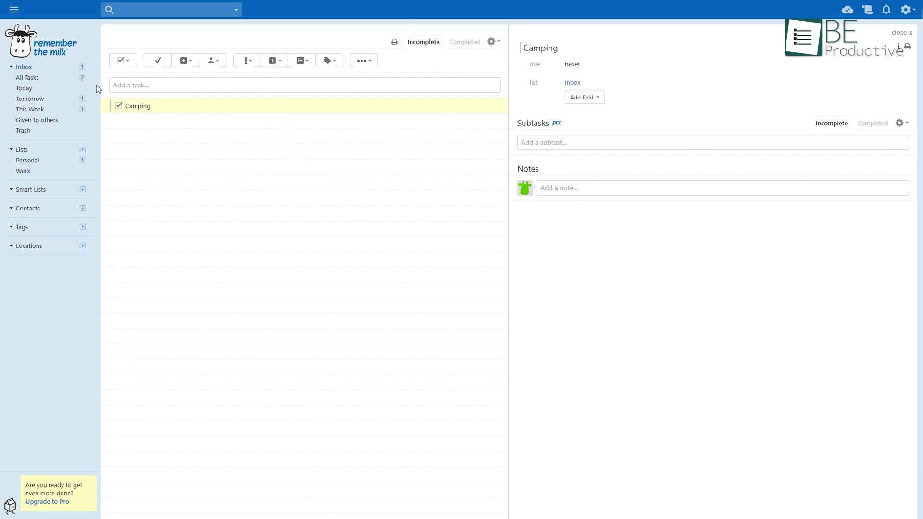
left_click(42, 116)
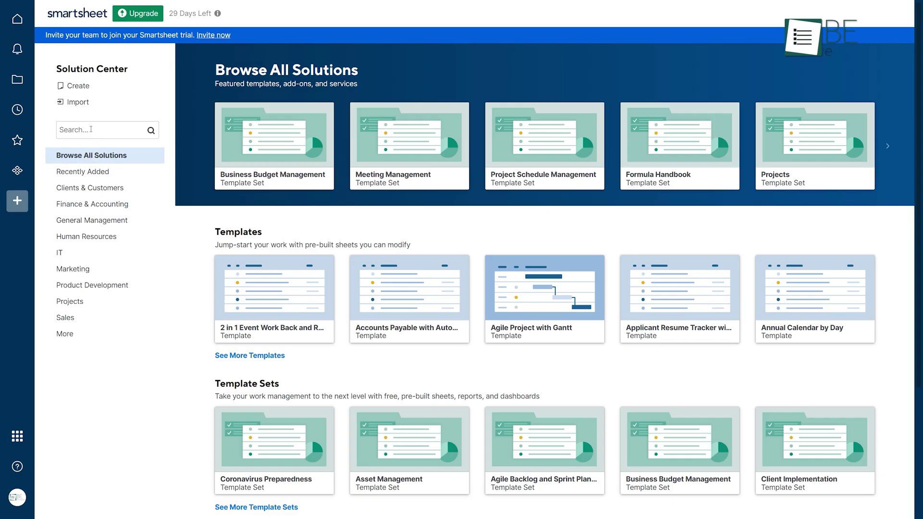
Go to the Solution Center's Create page from the sidebar.
left_click(86, 86)
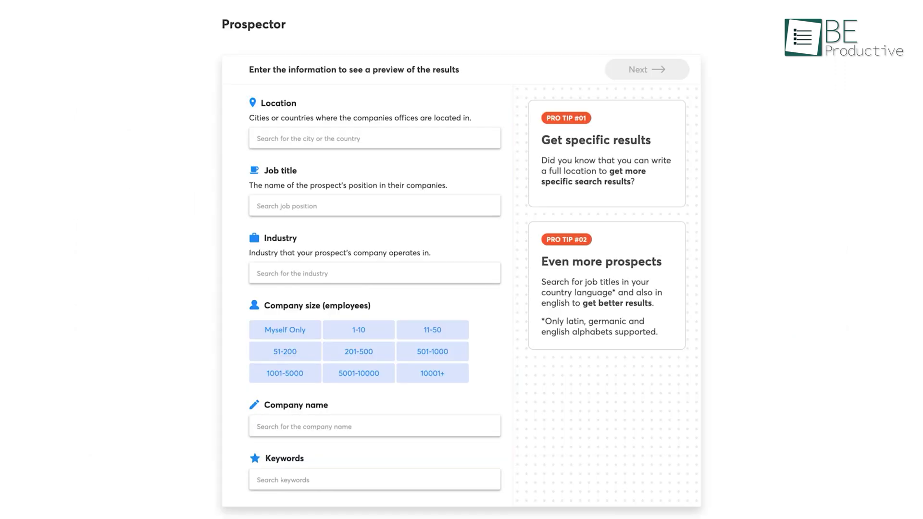
type("New York")
Enter New York as the Prospector location and CEO as the job title.
key("Return")
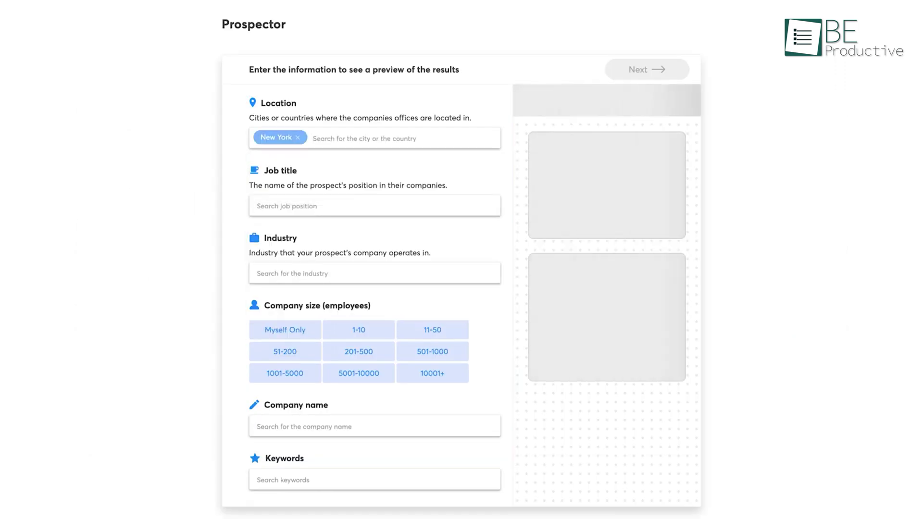
type("CEO")
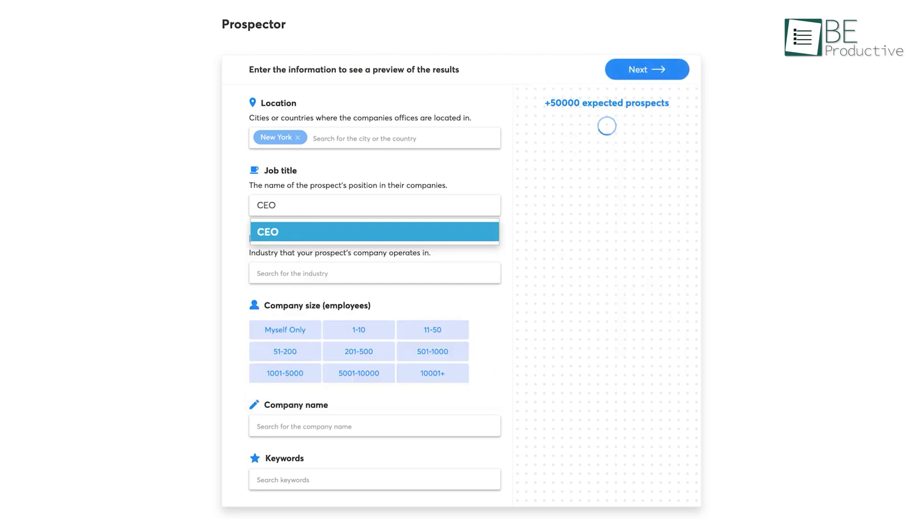
key("Return")
type("Ma")
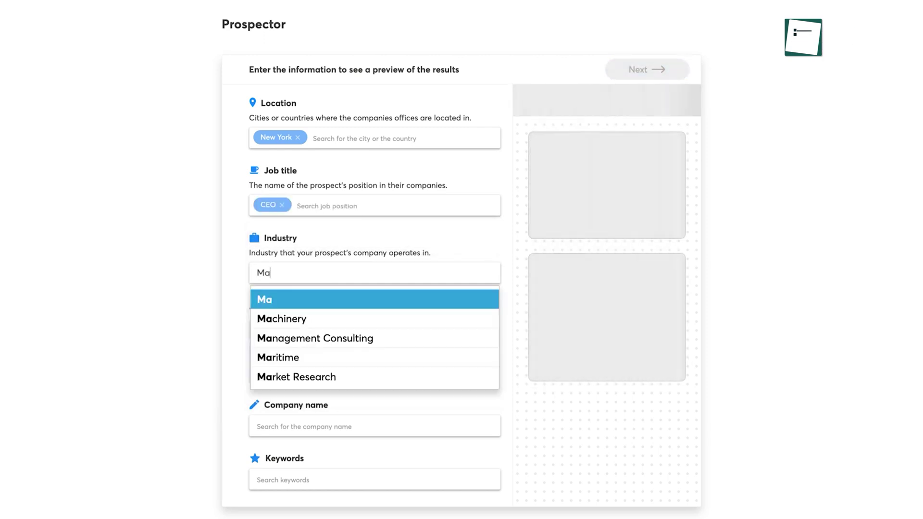
type("rketing")
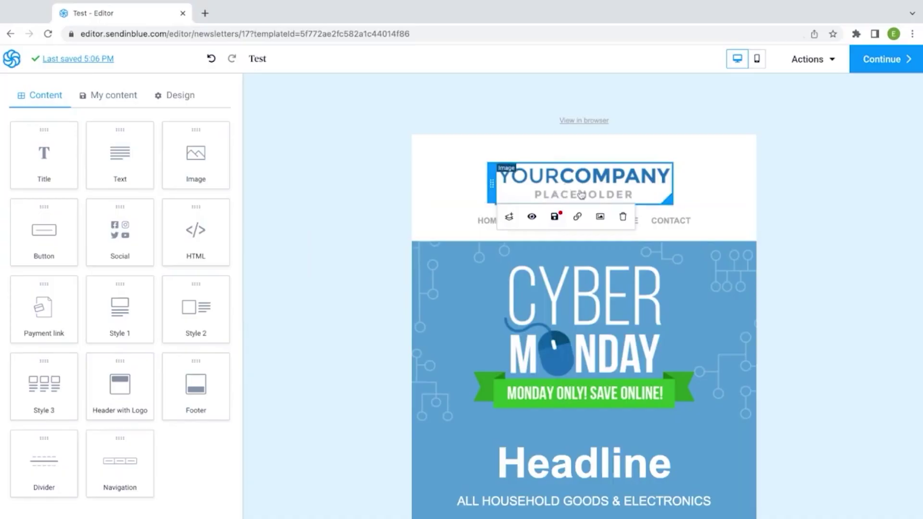
Replace the logo image, schedule the campaign for 23 December, and go to Landing pages.
left_click(601, 217)
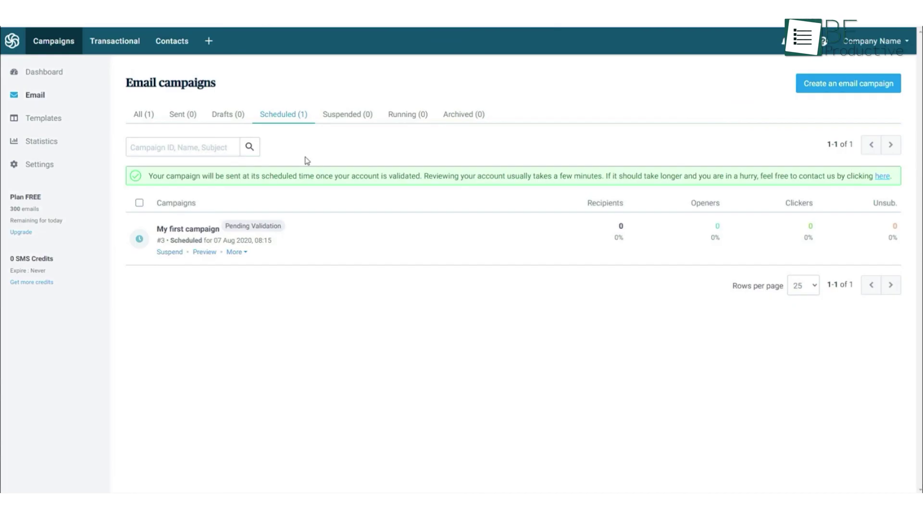
left_click(871, 119)
left_click(432, 293)
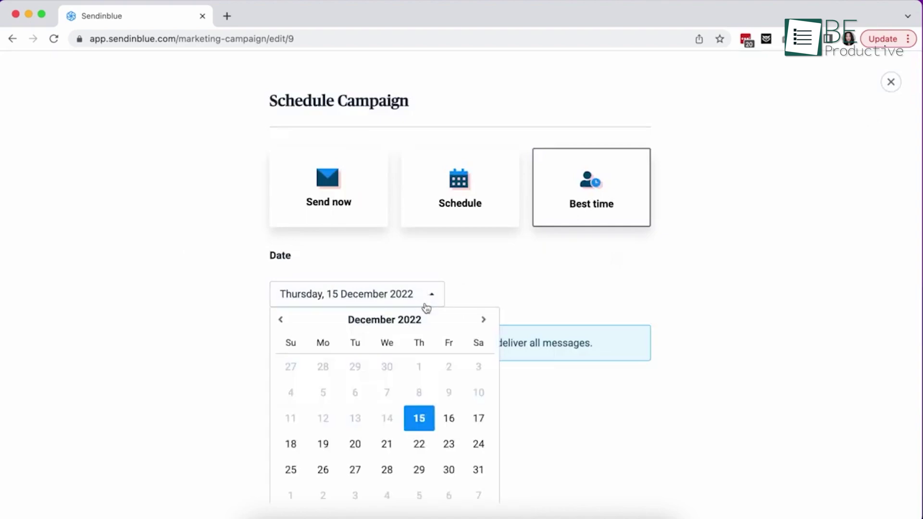
left_click(450, 443)
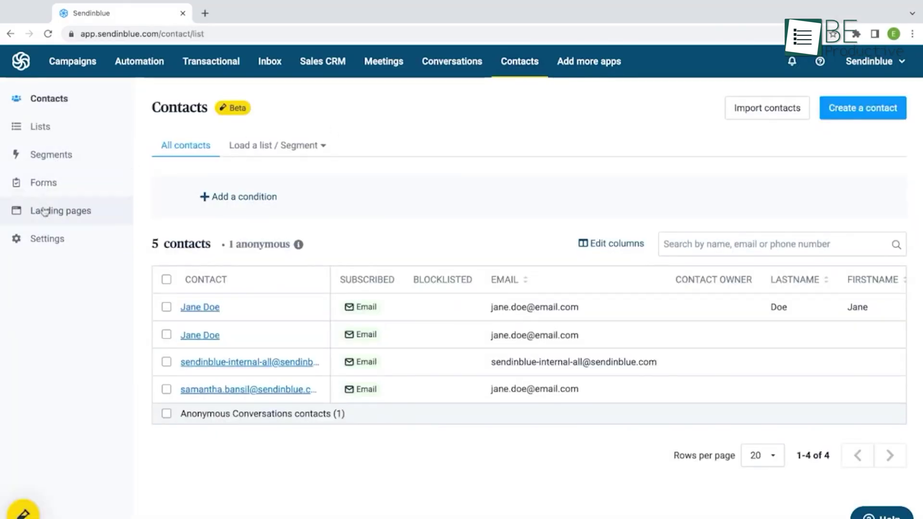
left_click(44, 211)
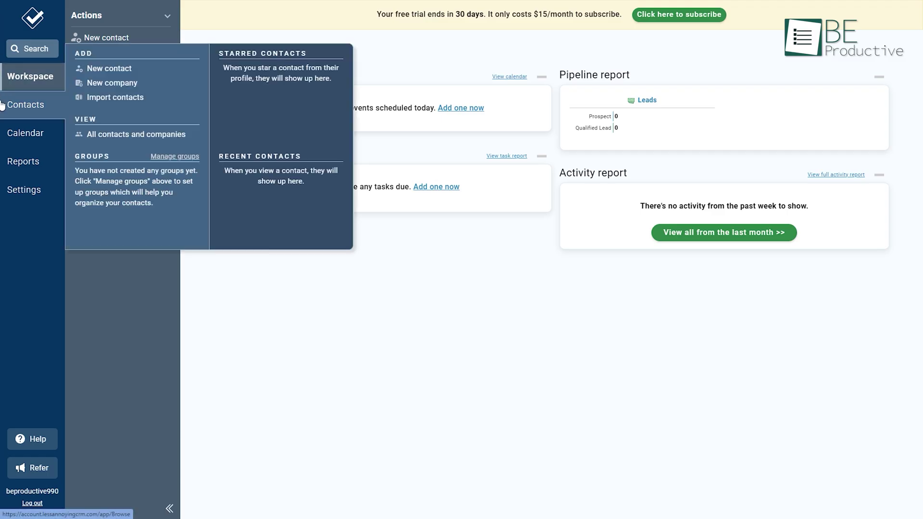
mouse_move(23, 160)
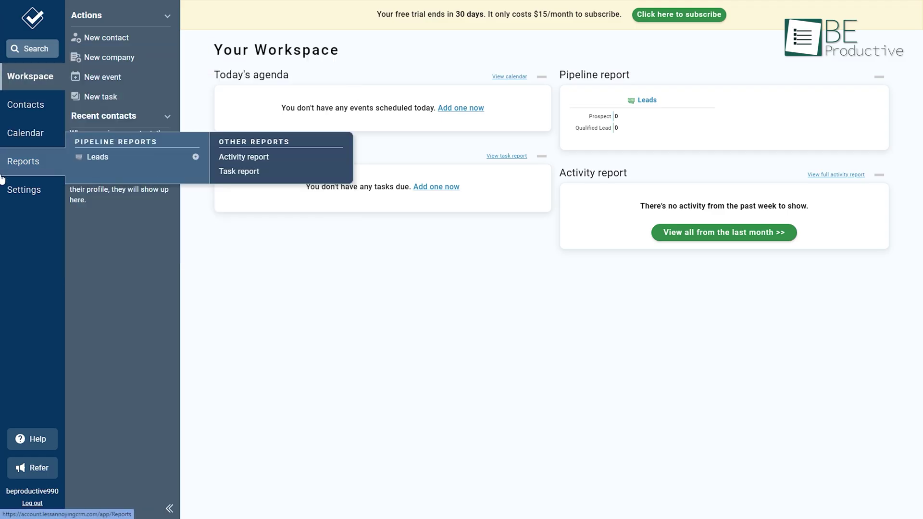
Browse Contacts and Integrations, dismiss a new agenda event, then start a new due task.
left_click(53, 107)
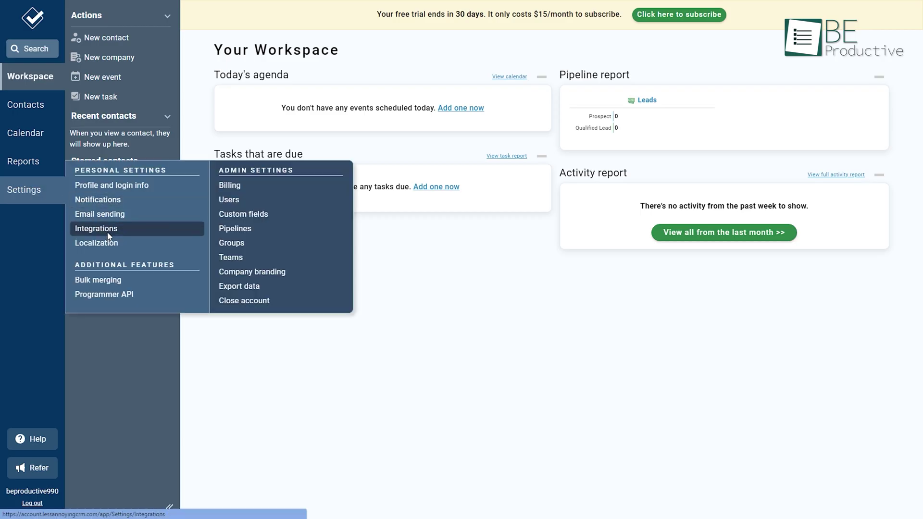
left_click(109, 236)
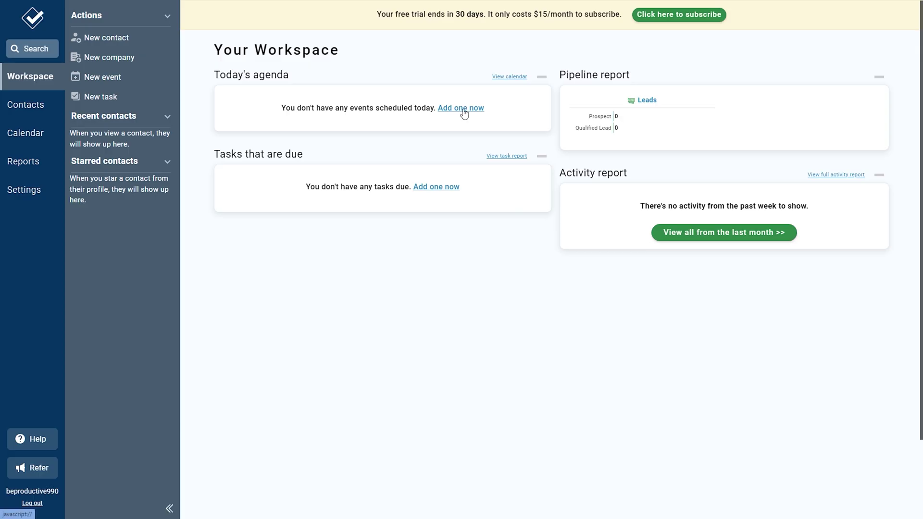
left_click(462, 108)
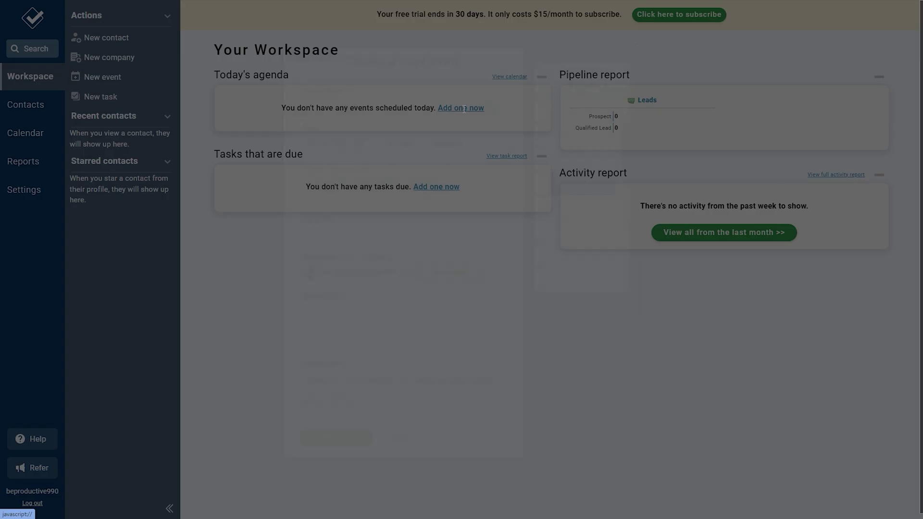
left_click(639, 49)
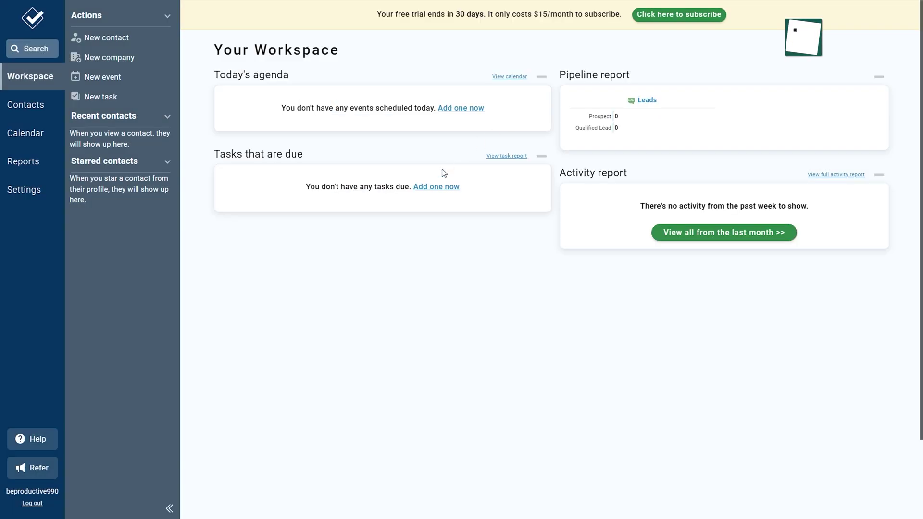
left_click(436, 188)
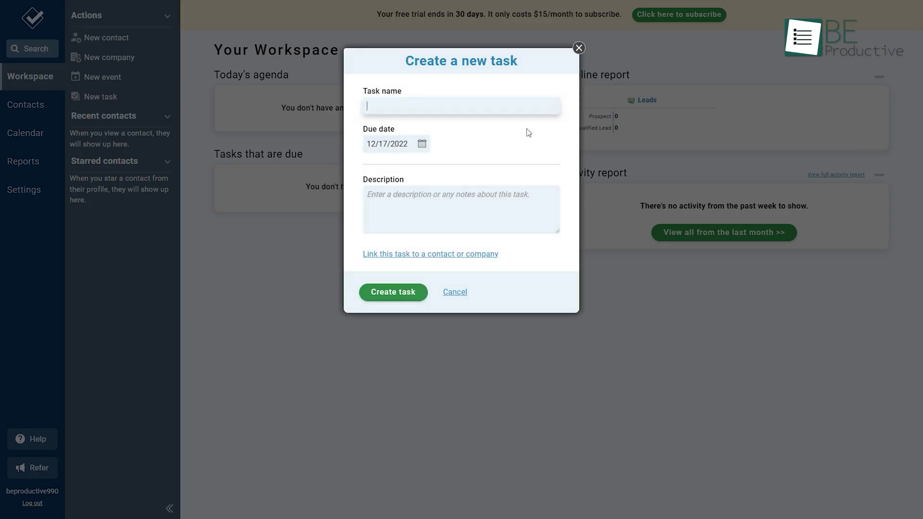